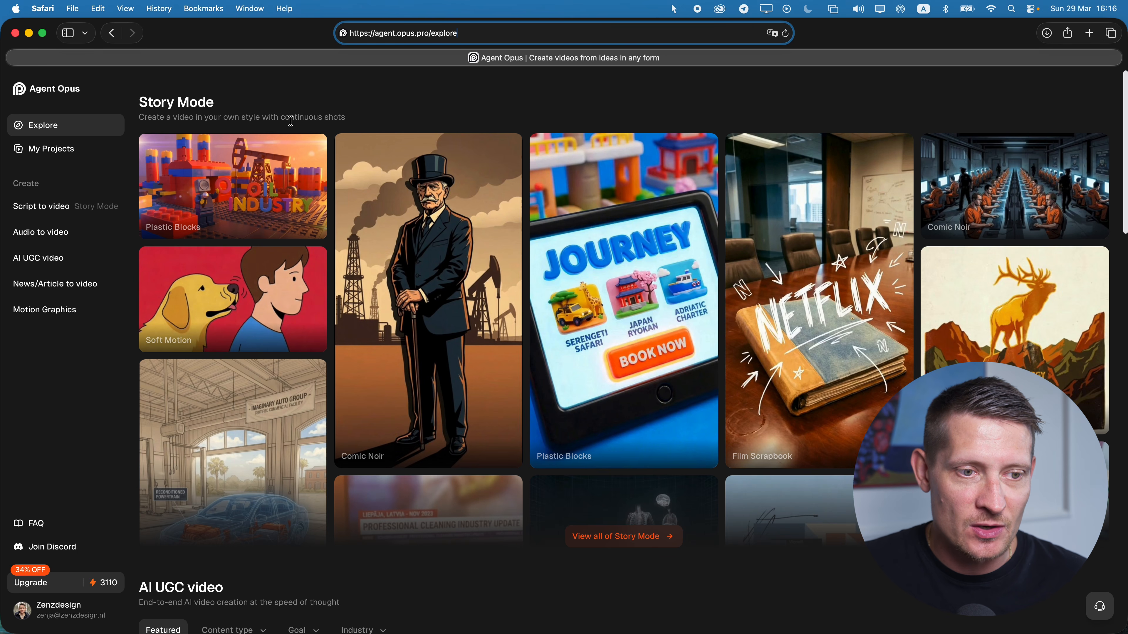
Start an Audio to video project and upload AudioCoursePromo.mp3 from the Course Promo folder as the voiceover.
click(61, 239)
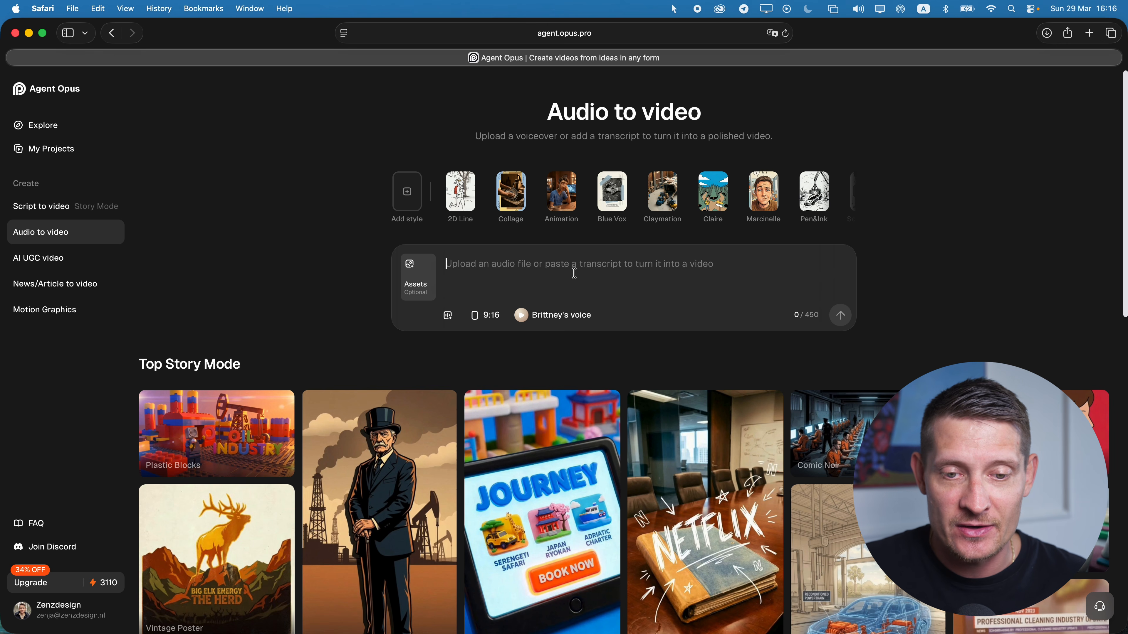
click(448, 316)
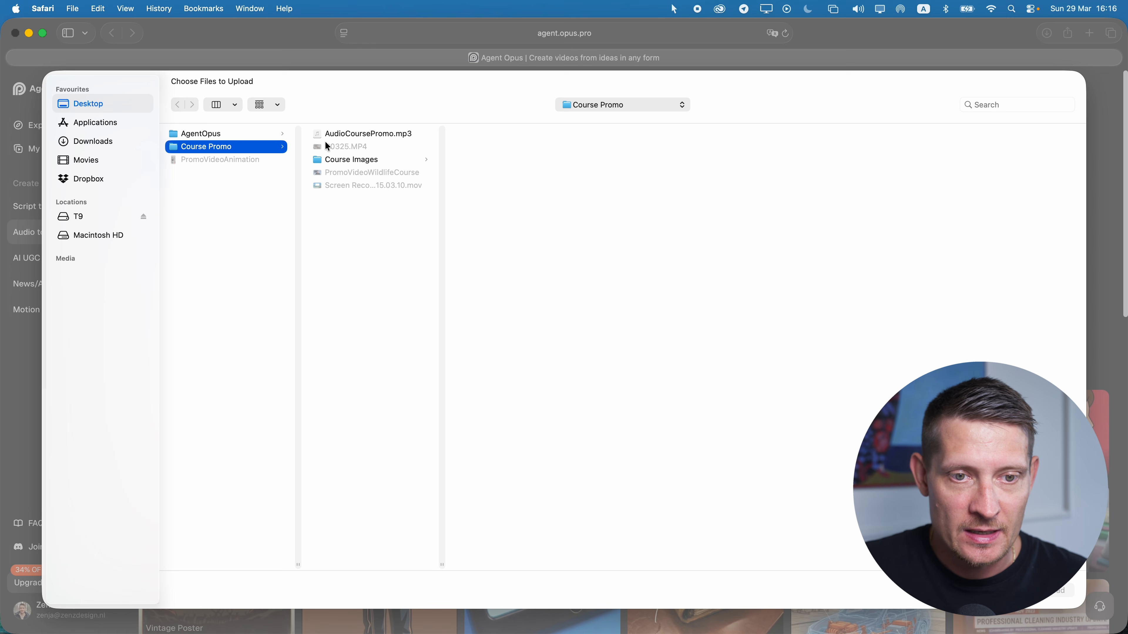
click(346, 134)
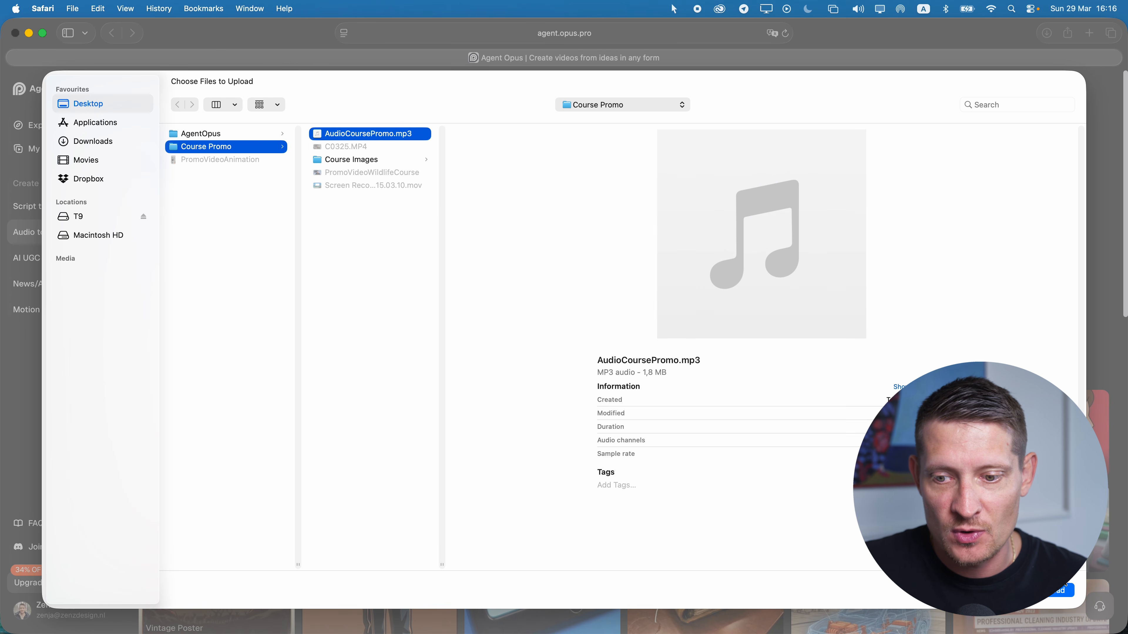
click(1063, 592)
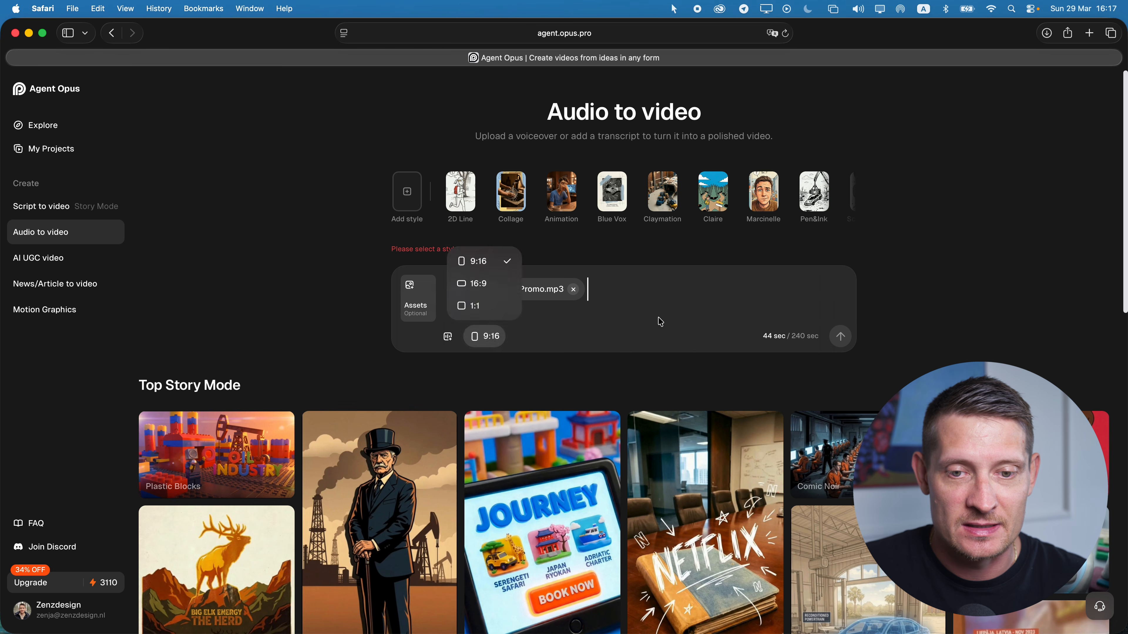
click(660, 321)
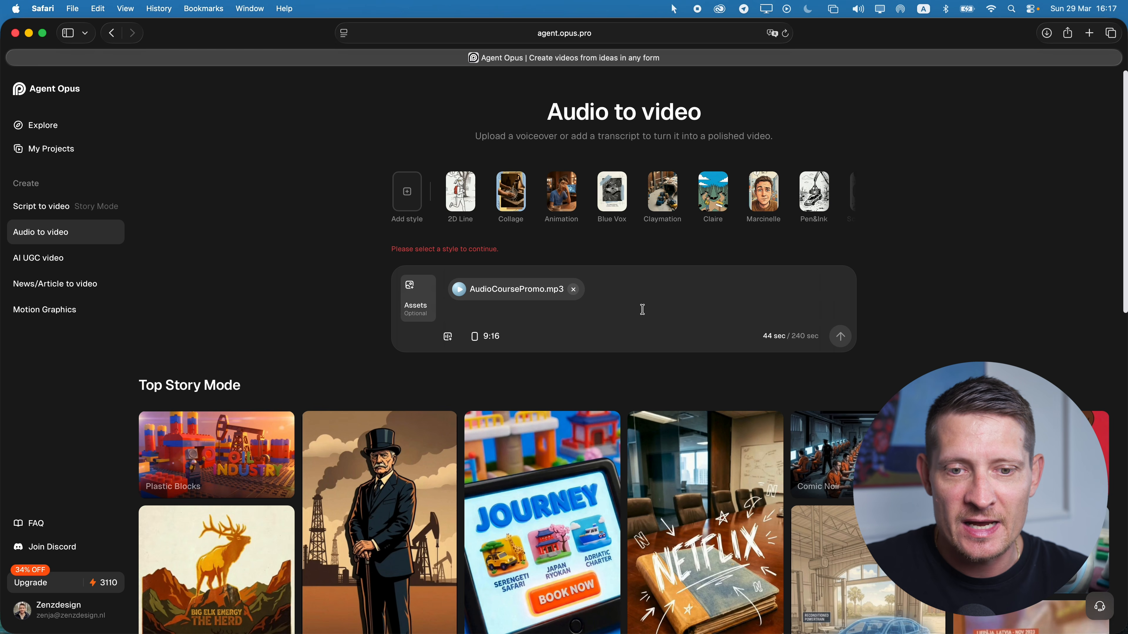
Add logo.png from the Course Images folder as the project's logo asset.
mouse_move(413, 302)
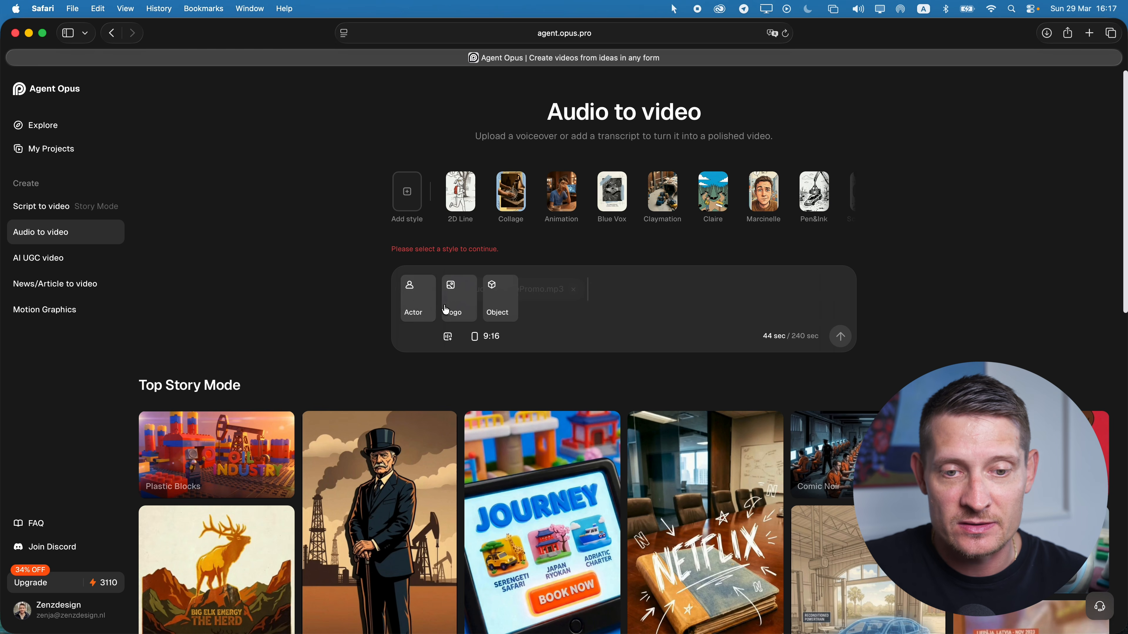
click(458, 295)
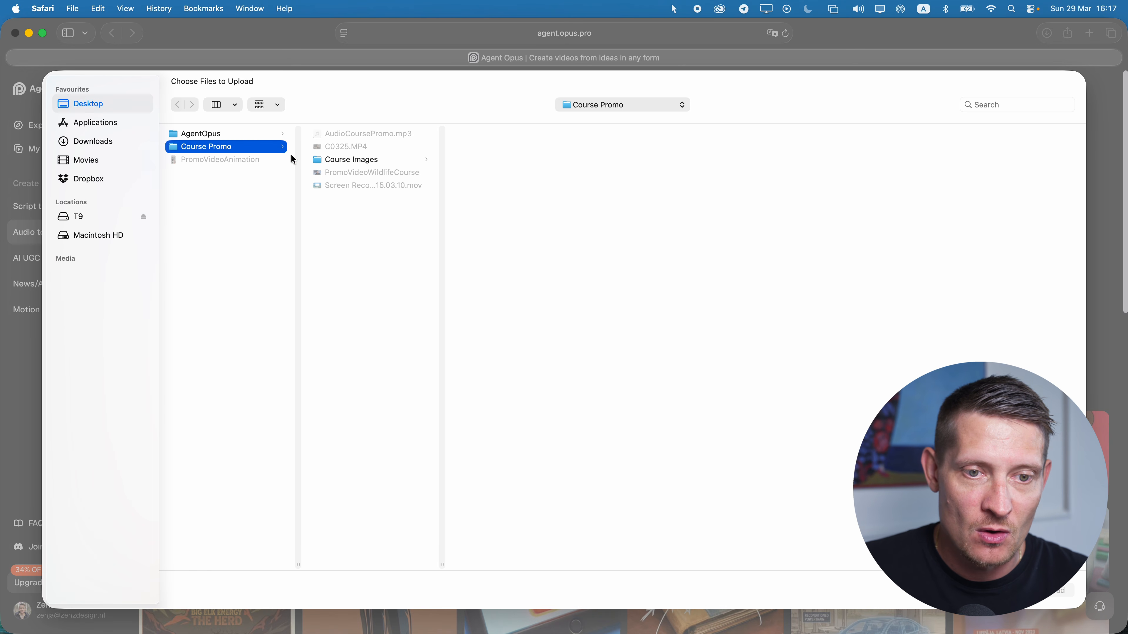
click(373, 160)
click(504, 213)
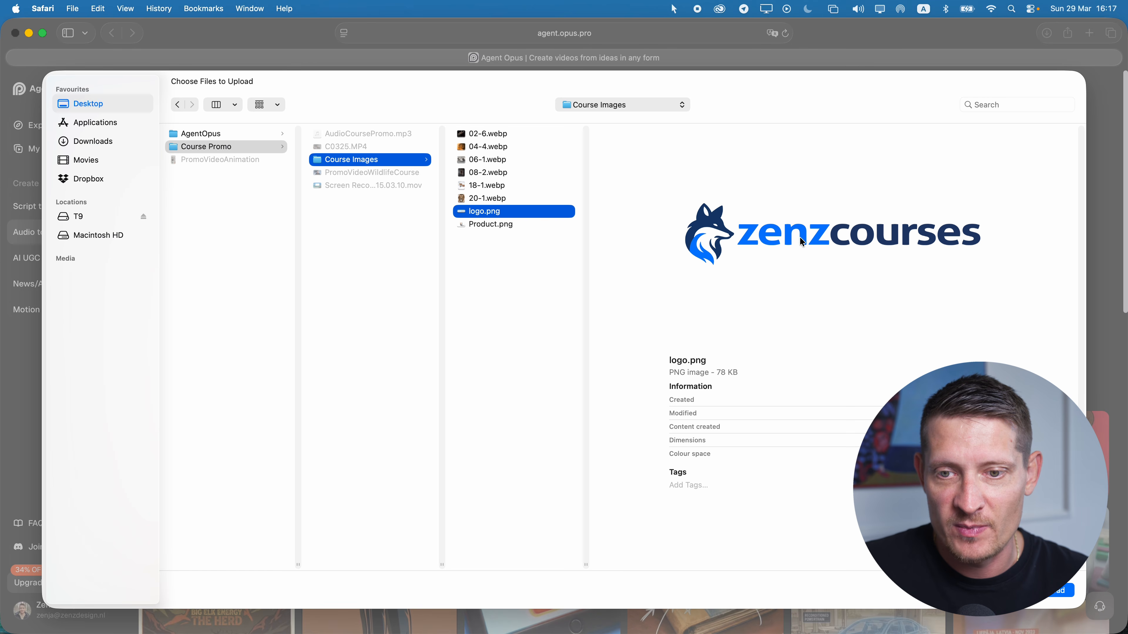
click(1056, 595)
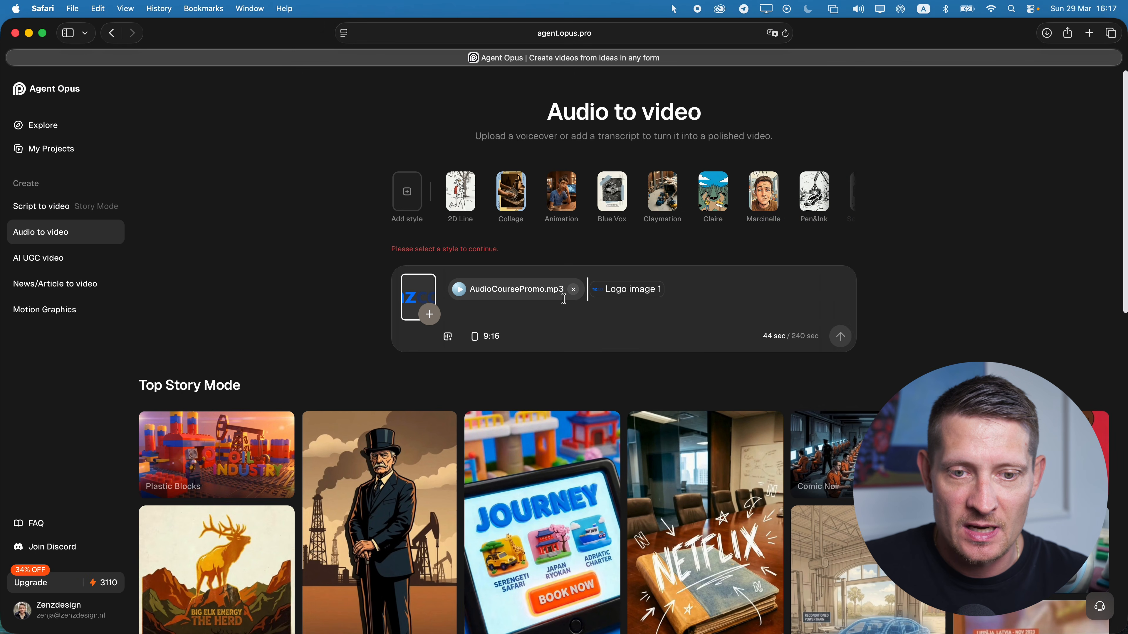
Open the file chooser for object assets and preview the wildlife and product images in the Course Images folder.
click(429, 315)
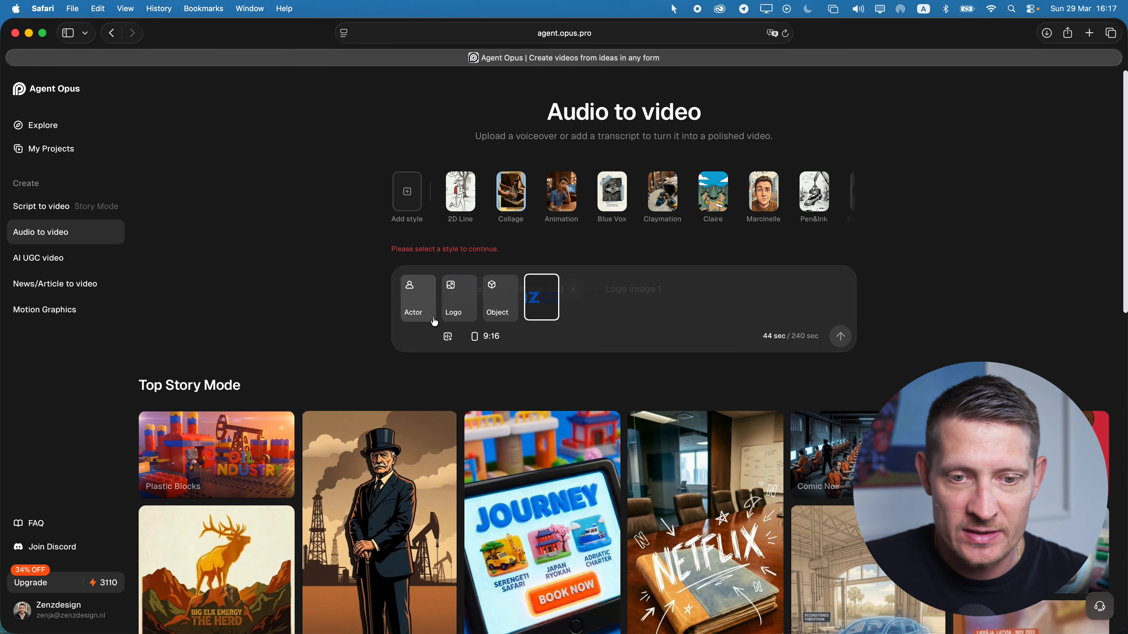
click(496, 308)
click(508, 133)
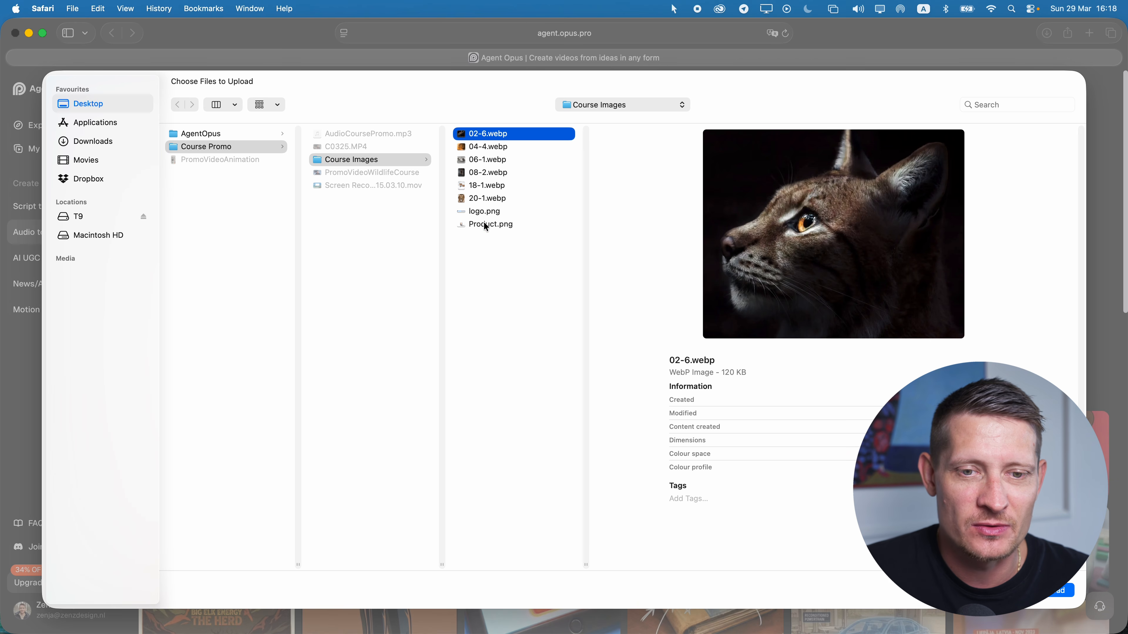
click(493, 225)
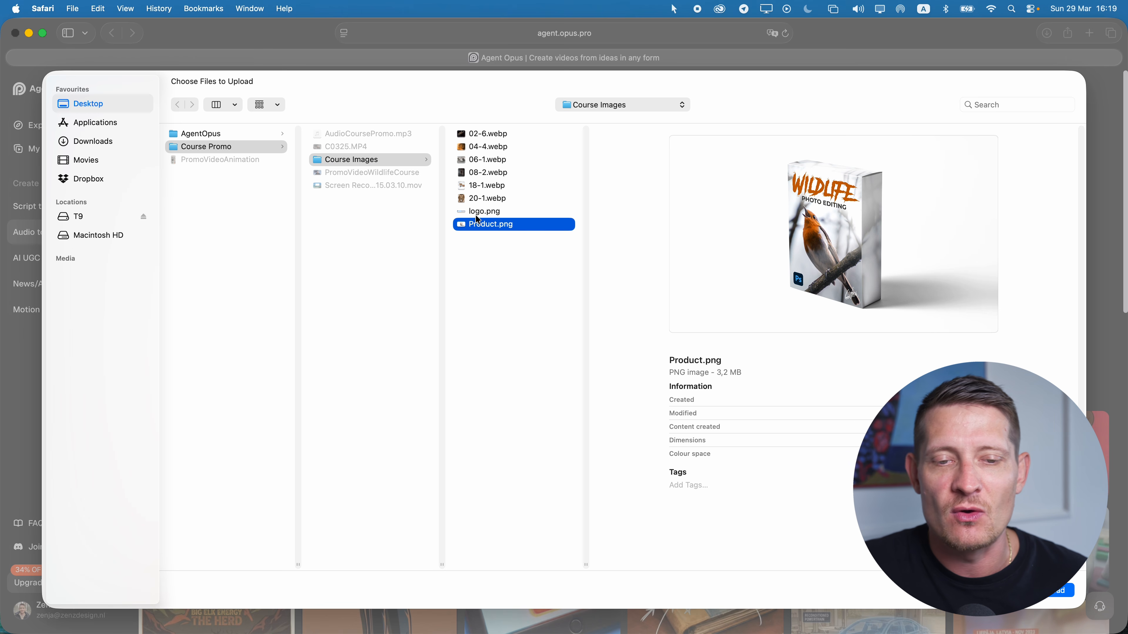
click(478, 197)
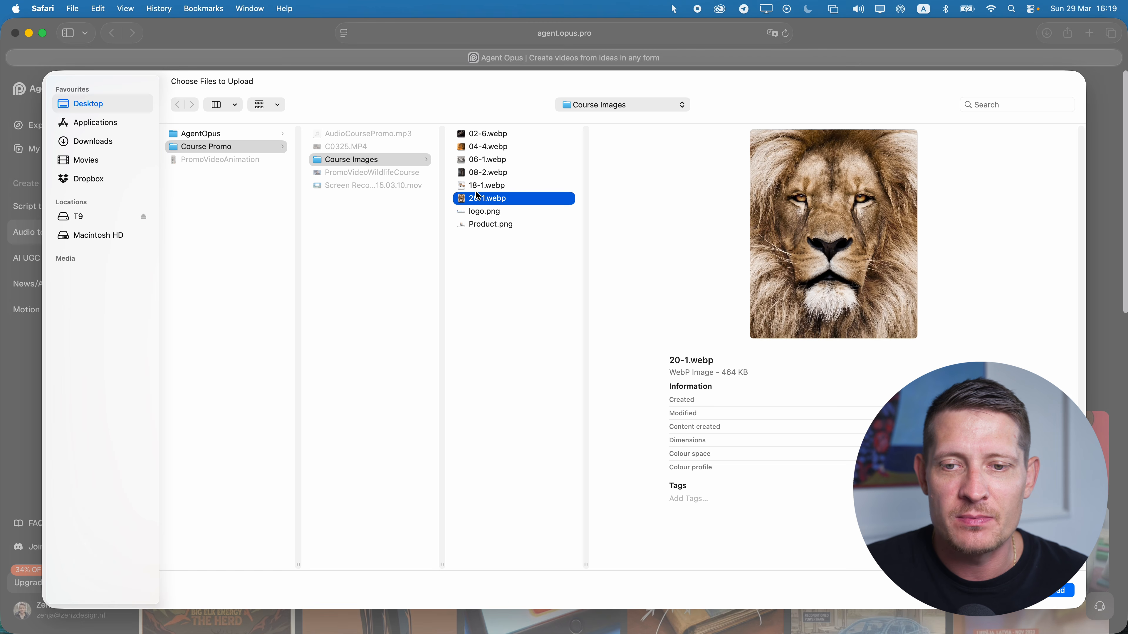
key(Up)
key(Up)
key(Up)
key(Up)
key(Up)
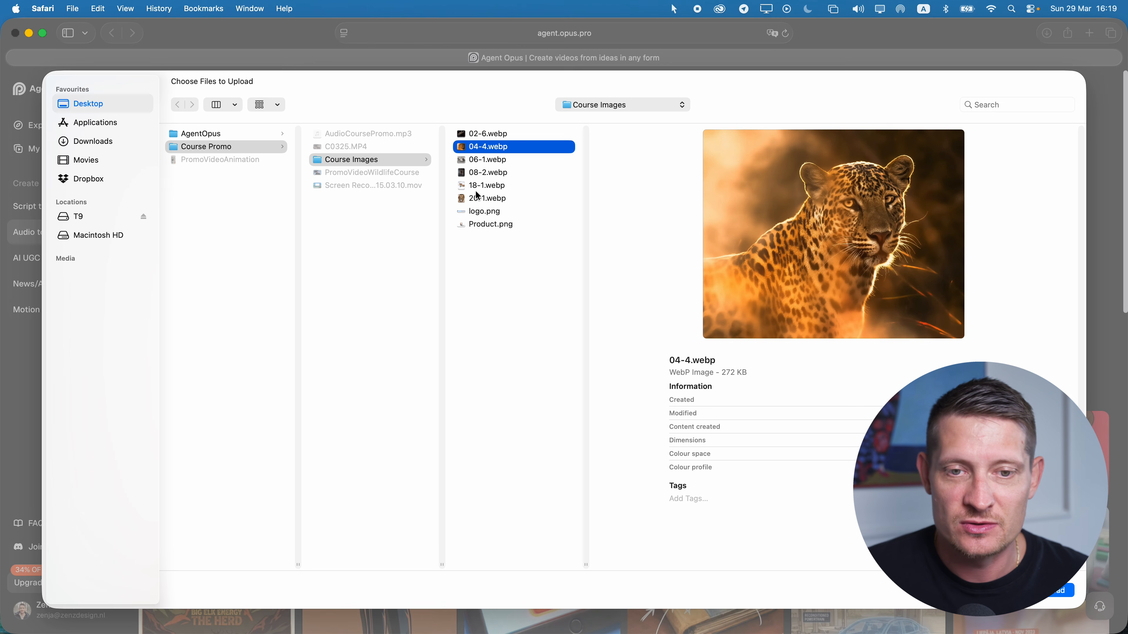
key(Down)
key(Up)
key(space)
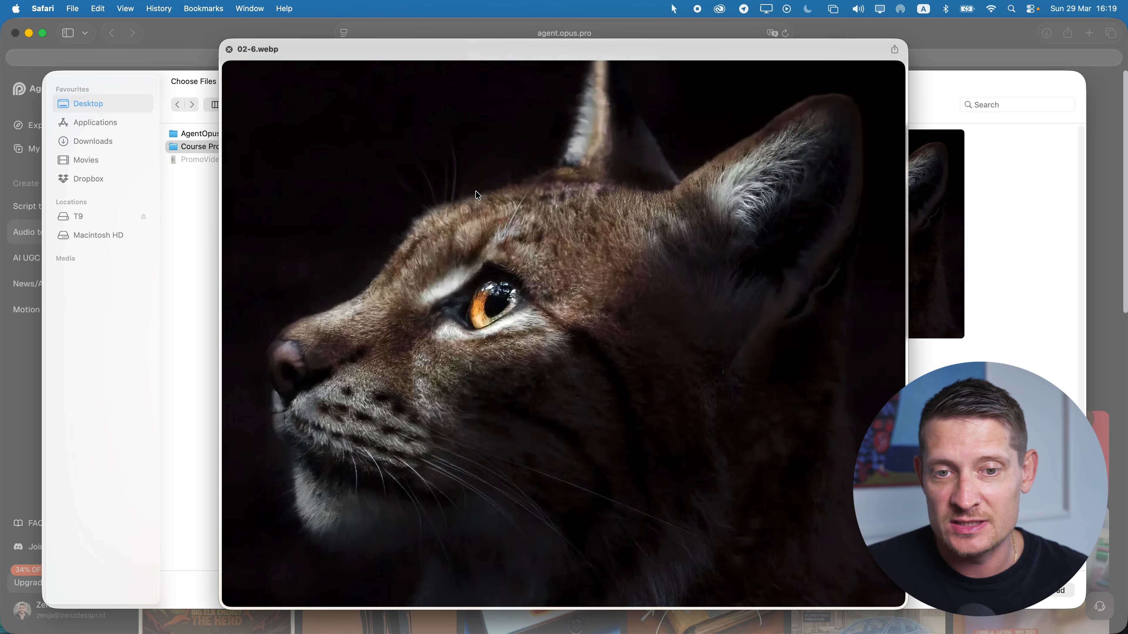
key(Down)
key(Down)
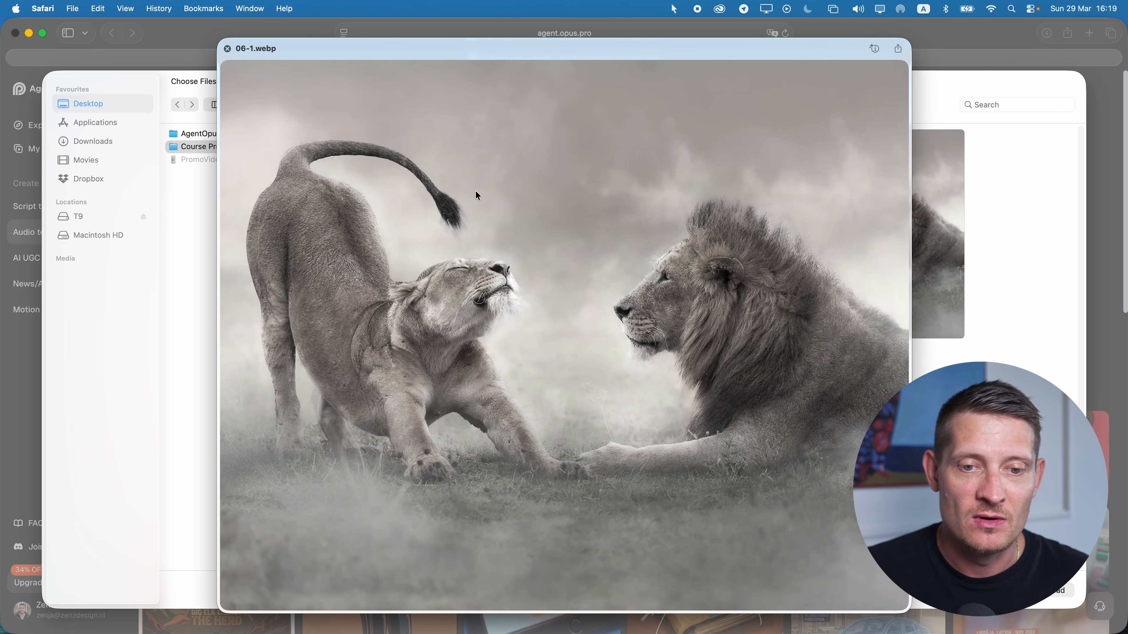
key(Down)
key(space)
Upload the six images from 02-6.webp through 20-1.webp plus Product.png as object assets, leaving out logo.png.
key(Up)
key(Up)
key(Up)
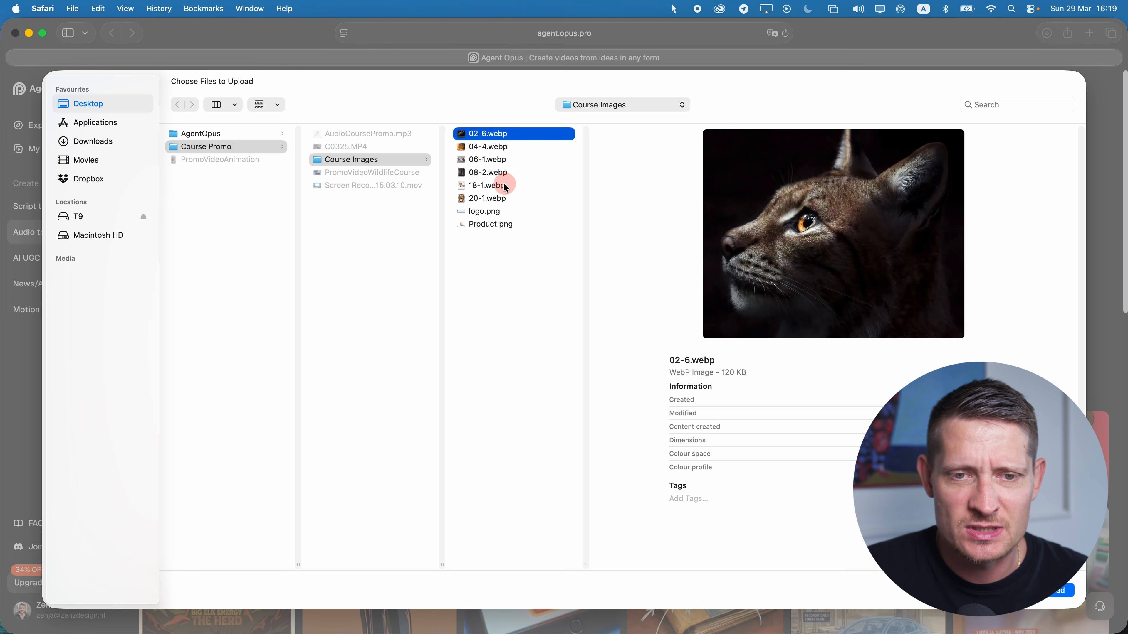
shift+click(505, 199)
super+click(508, 225)
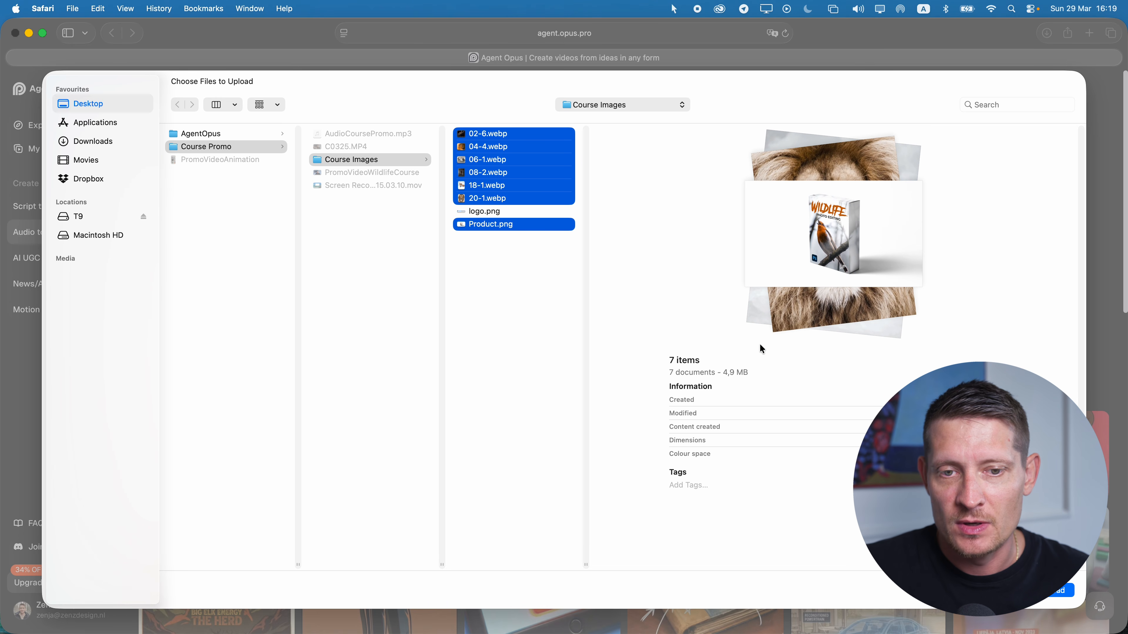
key(Return)
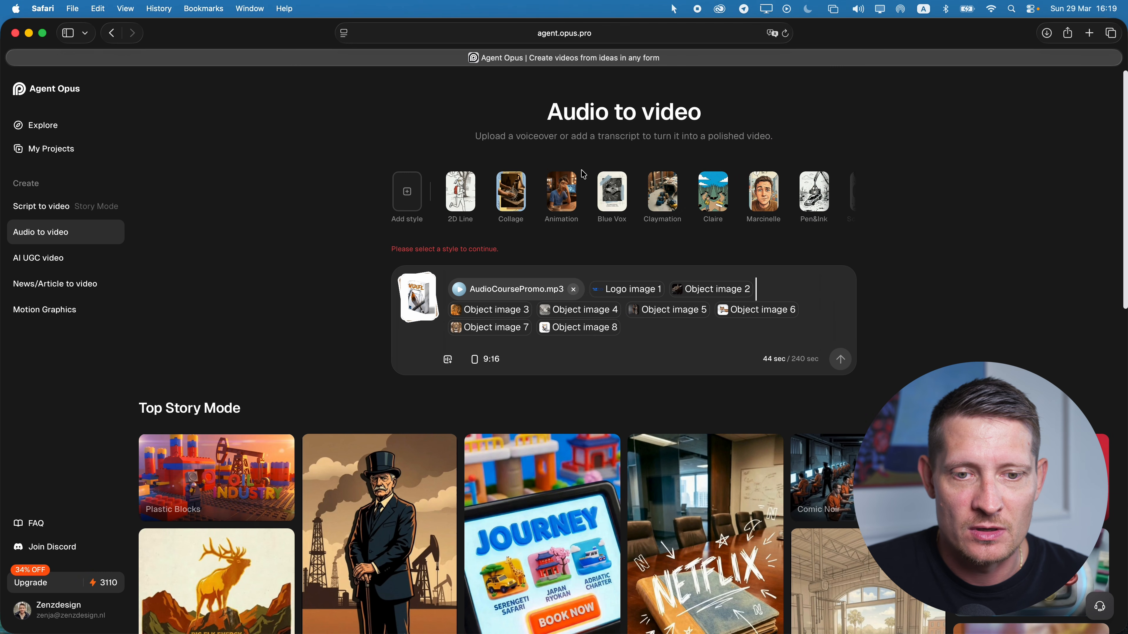
Choose the 9:16 aspect ratio for the video.
click(502, 364)
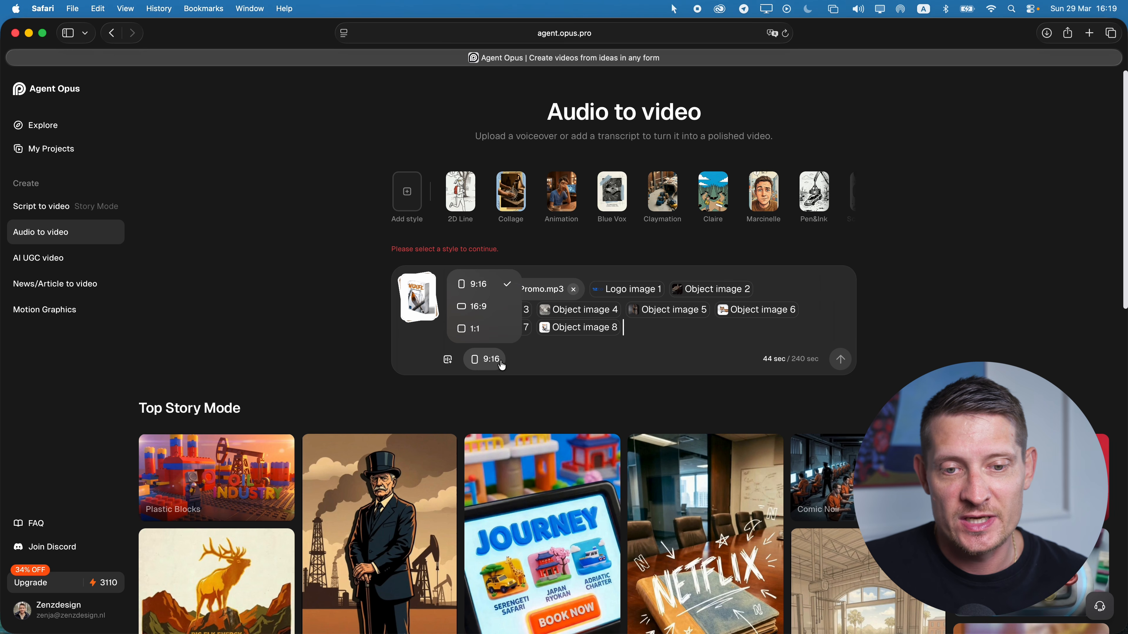
click(488, 289)
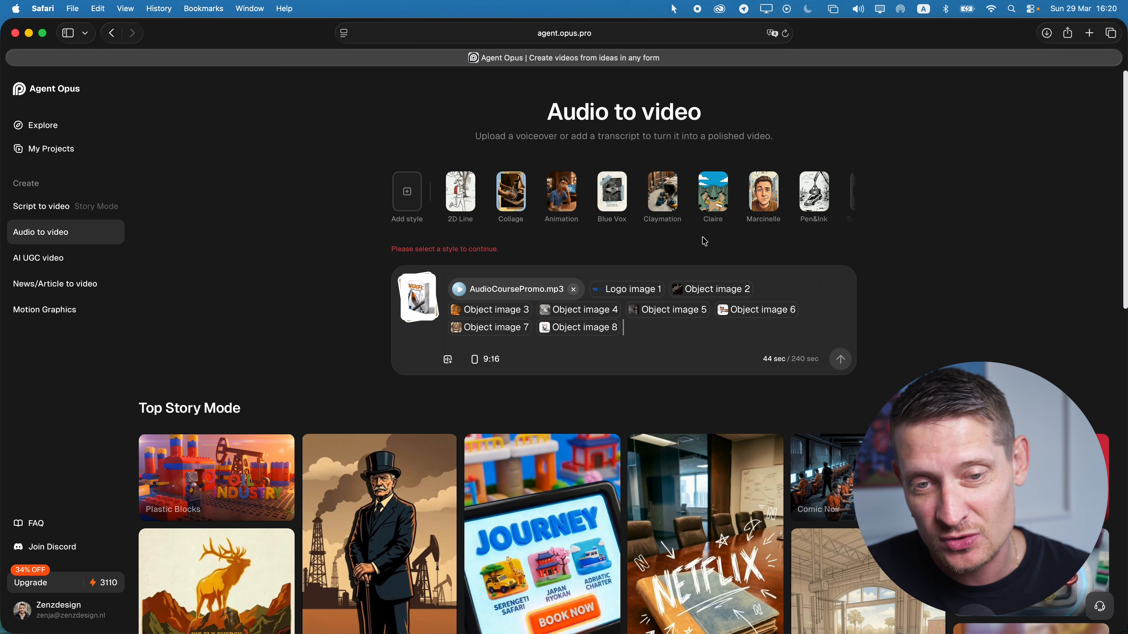
Choose the Papercraft visual style and submit the audio with its attached assets.
mouse_move(451, 206)
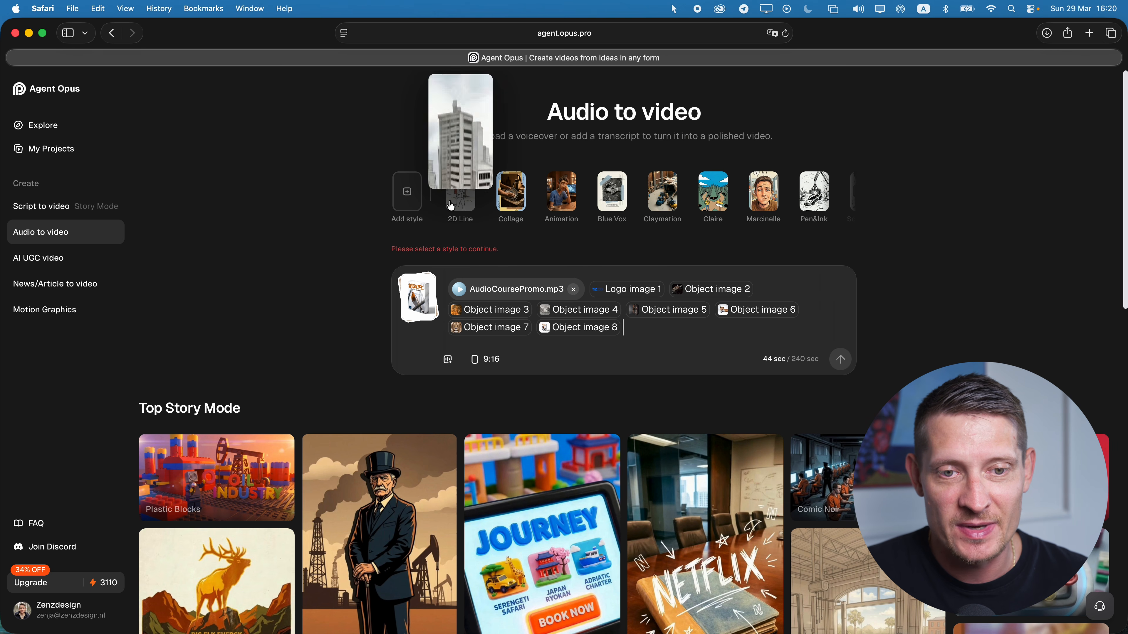
mouse_move(523, 210)
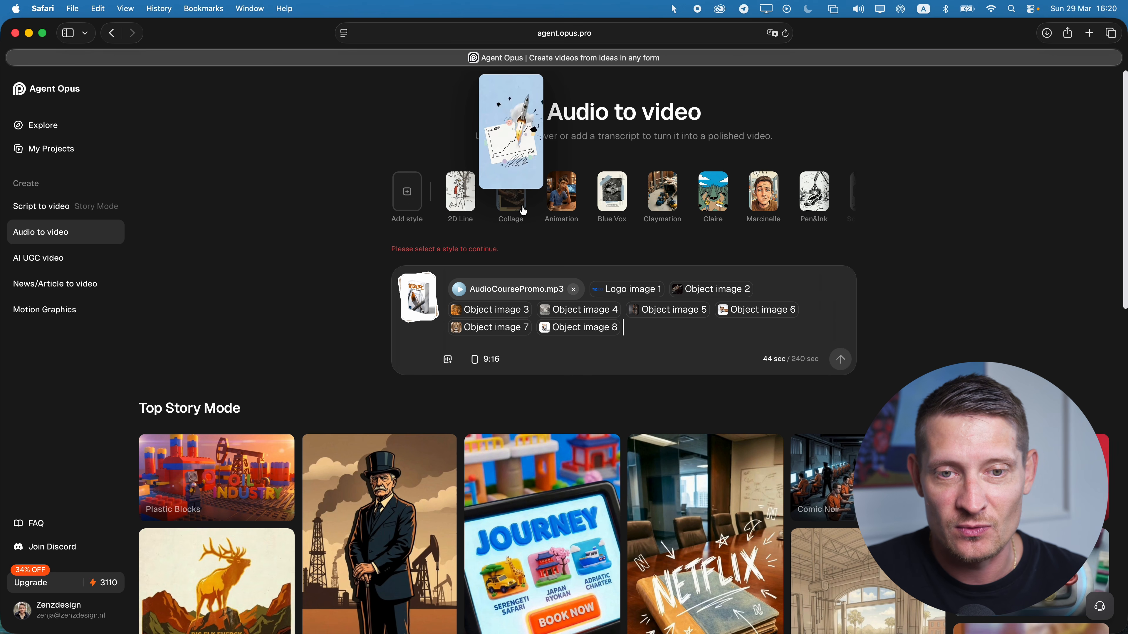
mouse_move(561, 212)
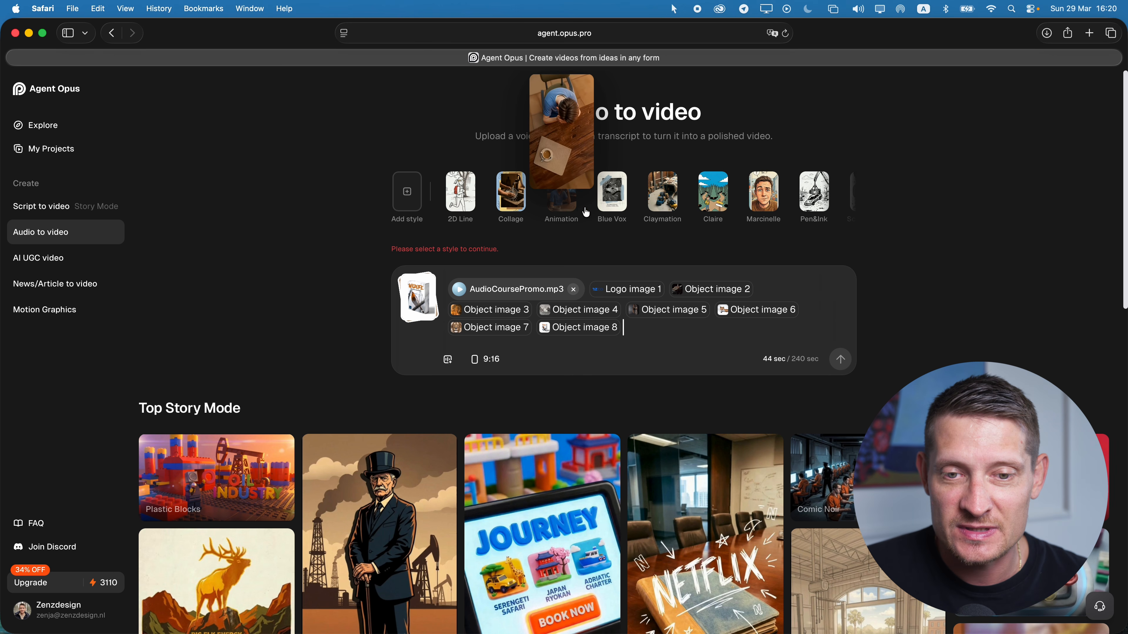
mouse_move(617, 213)
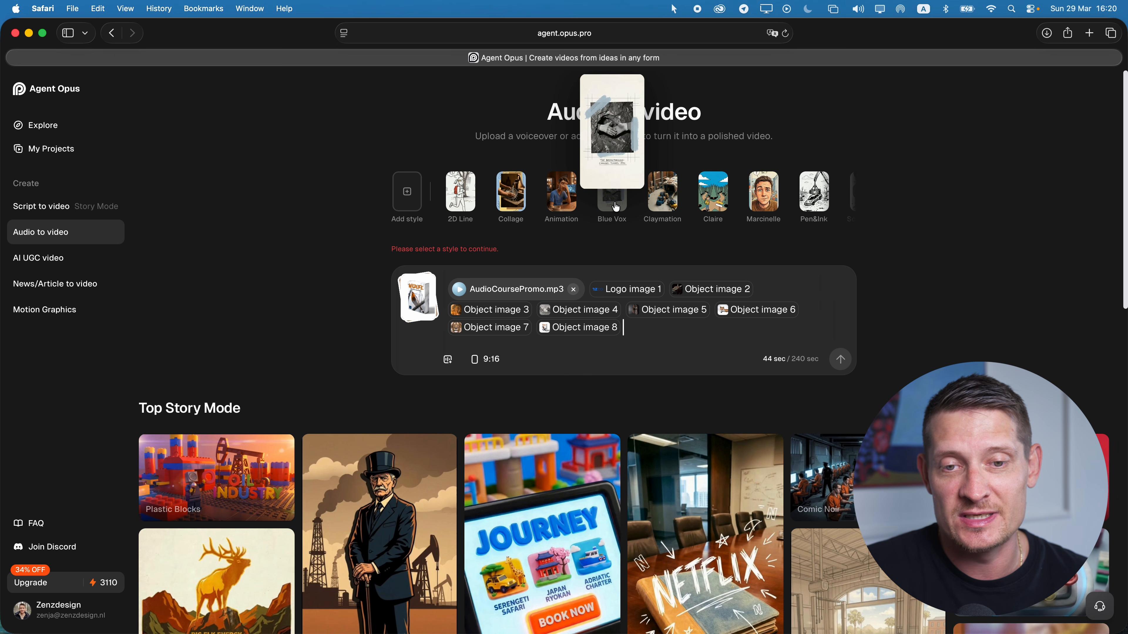
mouse_move(675, 216)
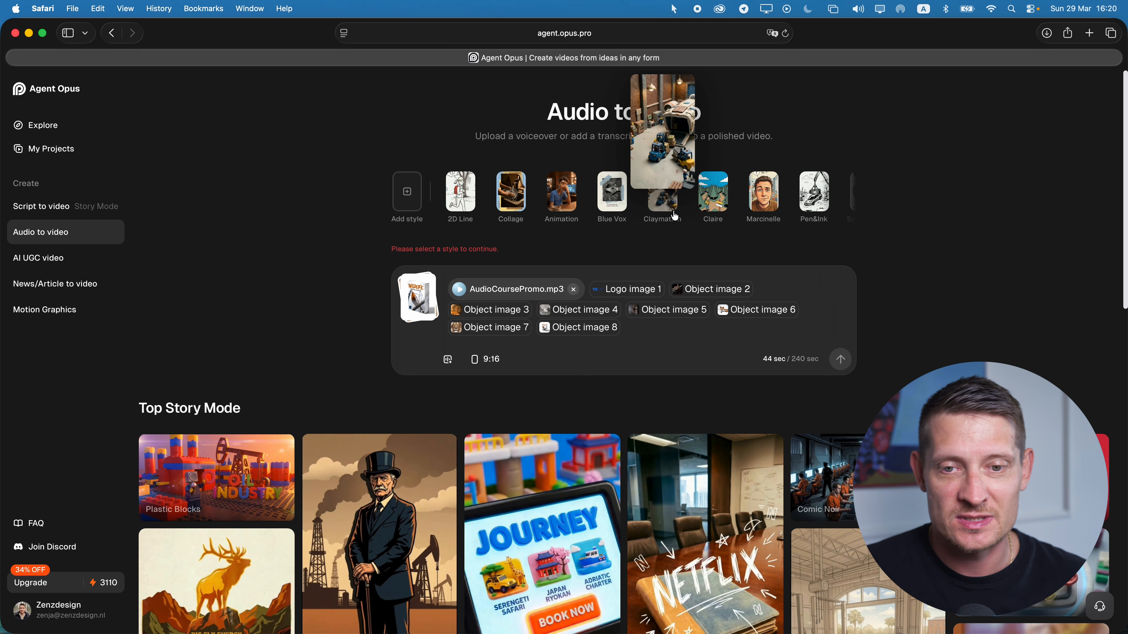
mouse_move(720, 208)
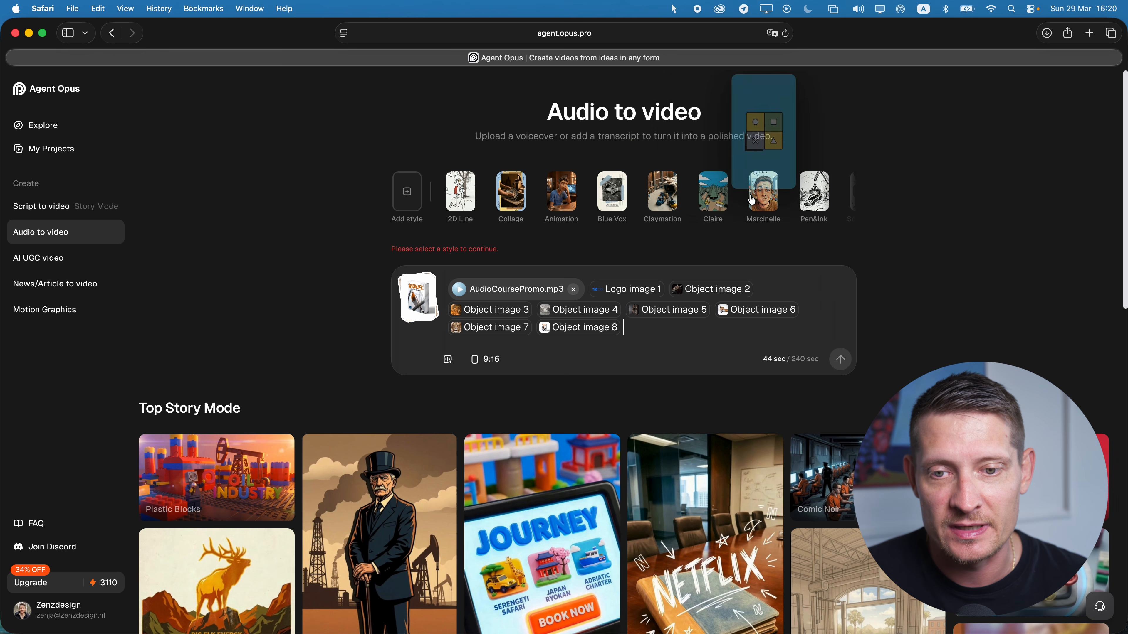
mouse_move(755, 198)
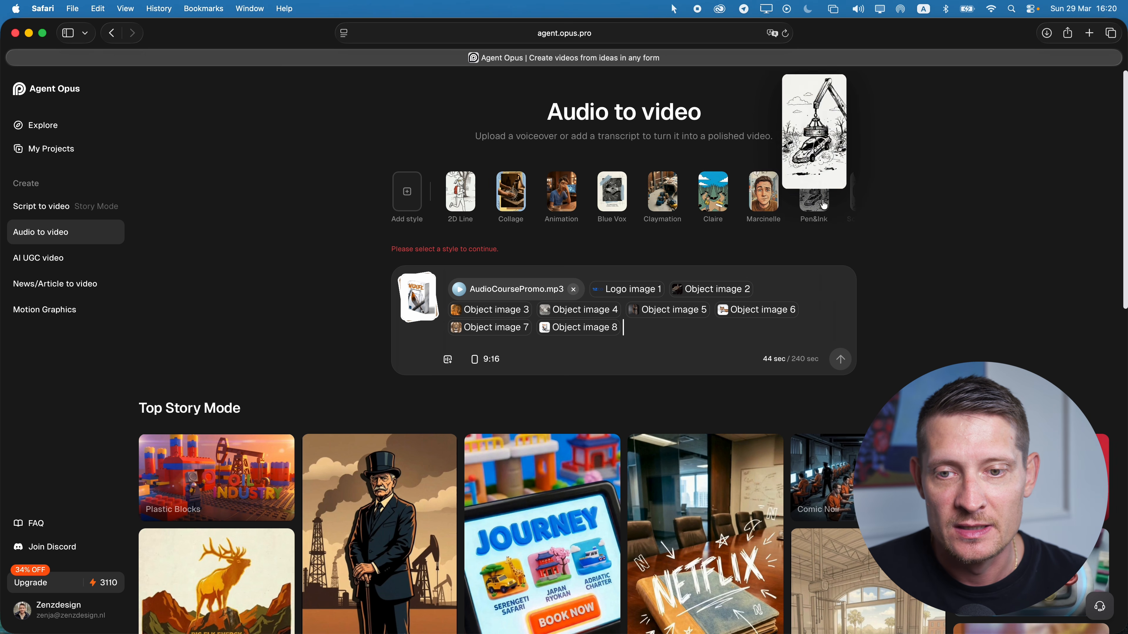
mouse_move(850, 208)
drag(849, 208, 521, 194)
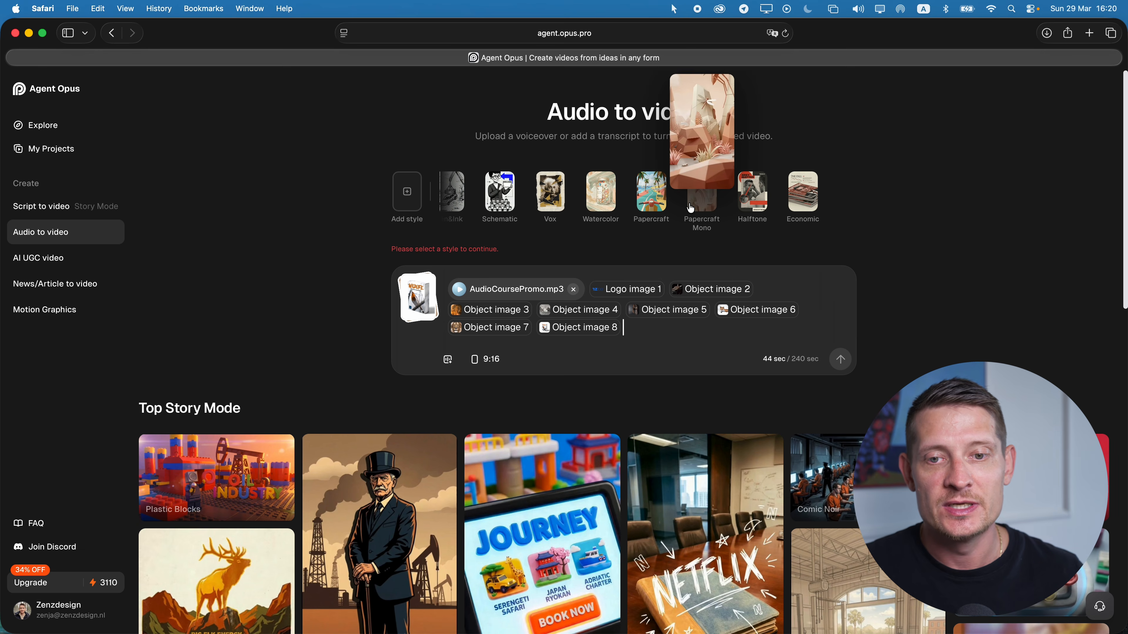
mouse_move(747, 207)
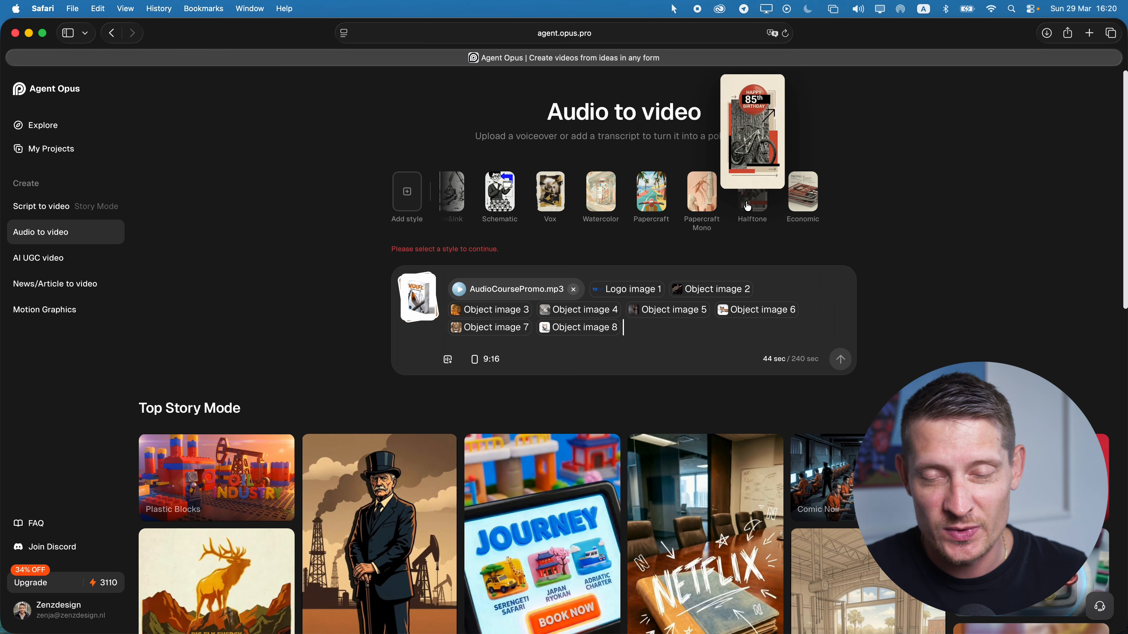
mouse_move(800, 206)
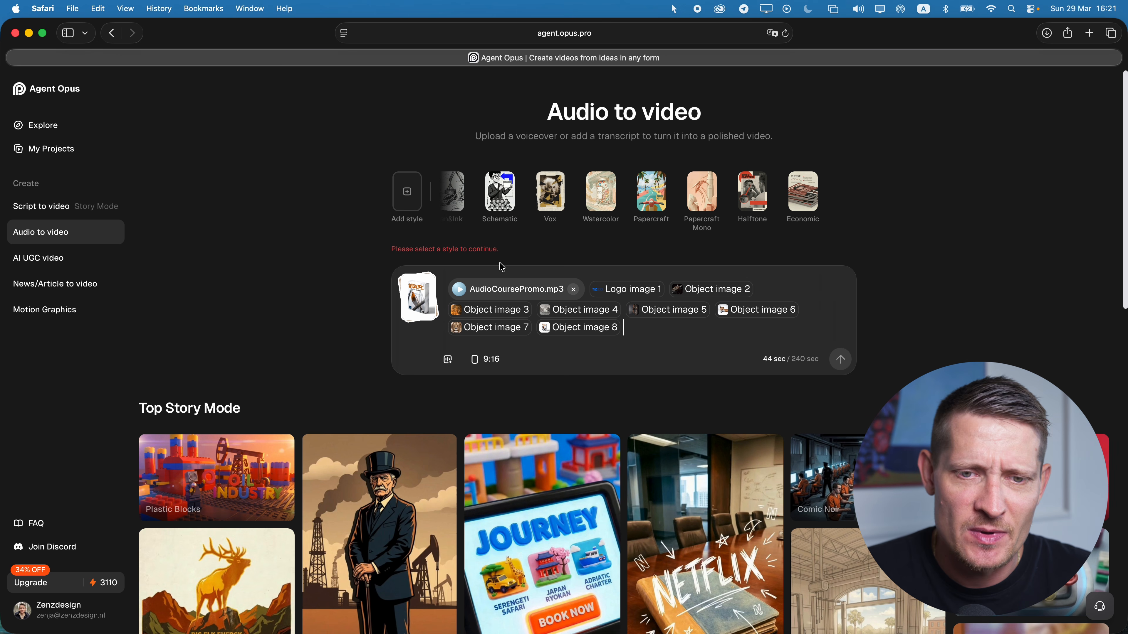
click(659, 206)
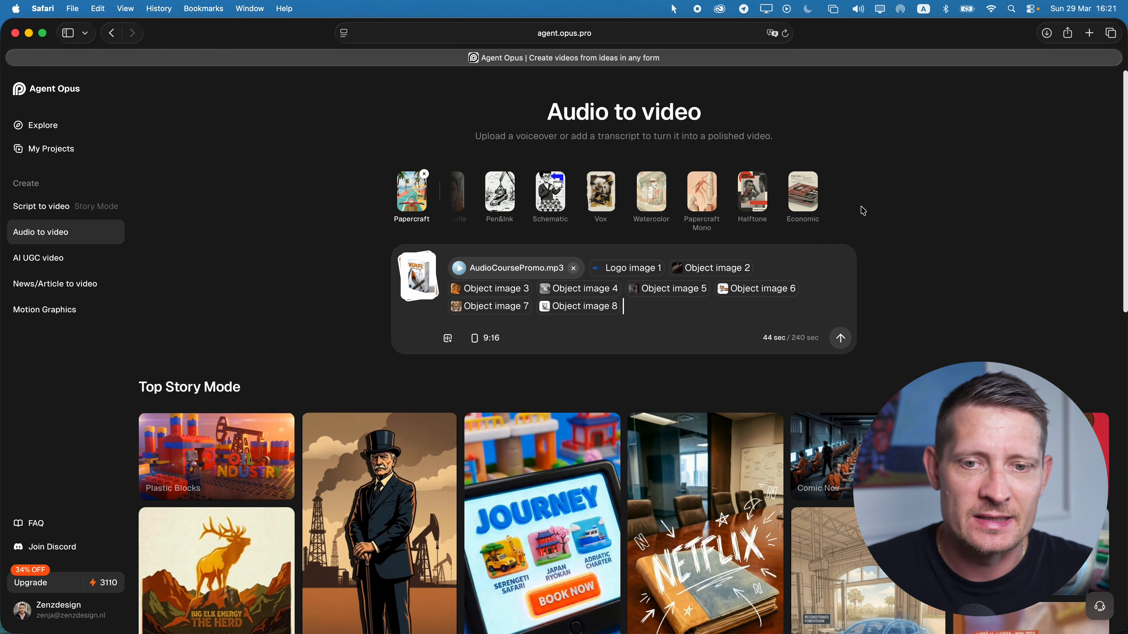
click(840, 339)
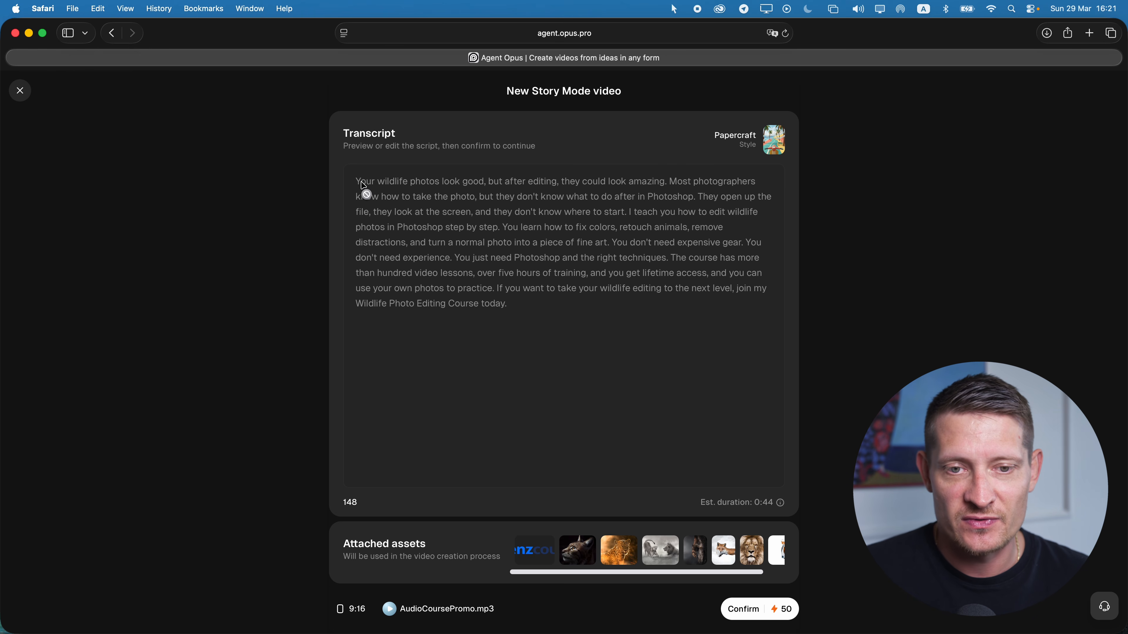
Review the transcript and estimated duration, and confirm generation of the Story Mode video.
drag(358, 182, 531, 310)
click(531, 313)
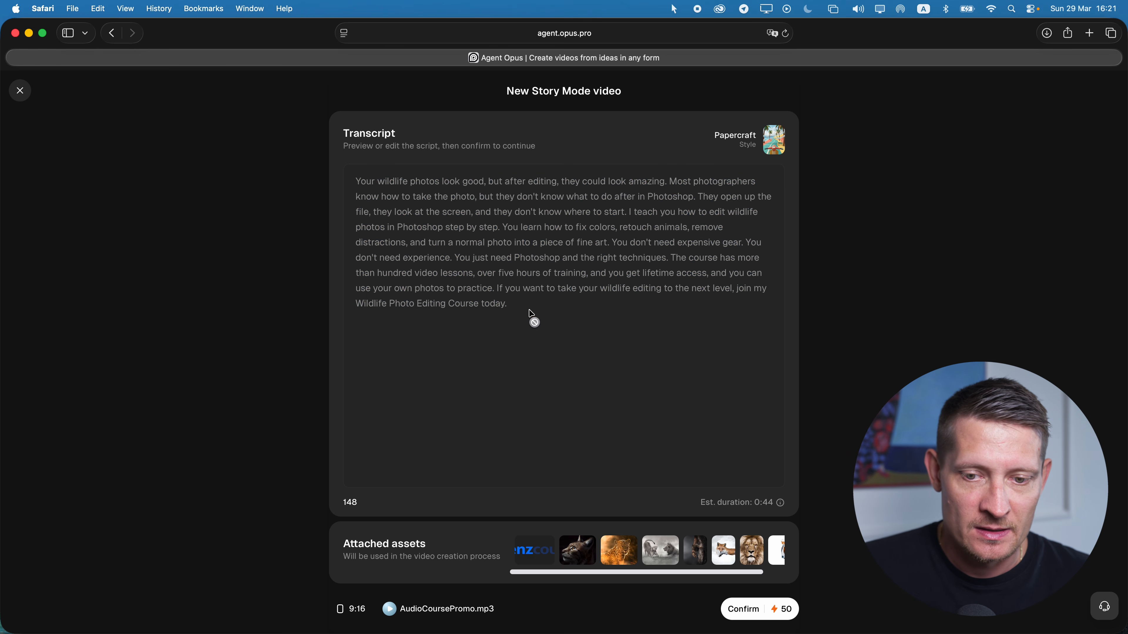
mouse_move(772, 502)
mouse_down()
mouse_move(720, 501)
mouse_move(765, 502)
mouse_up()
click(712, 501)
click(747, 498)
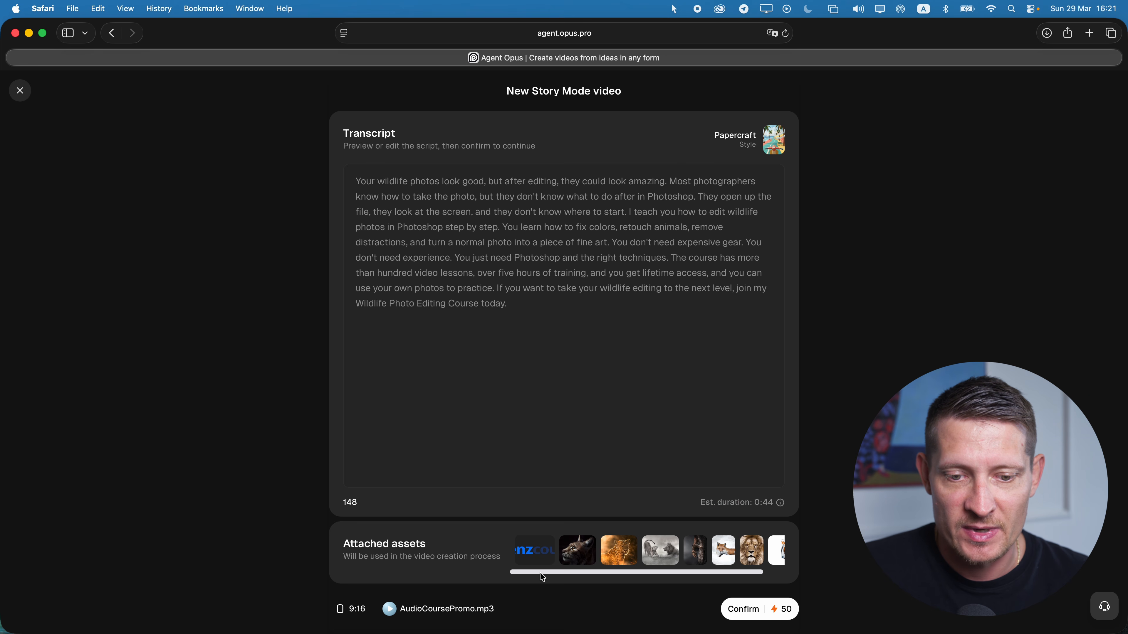
click(747, 613)
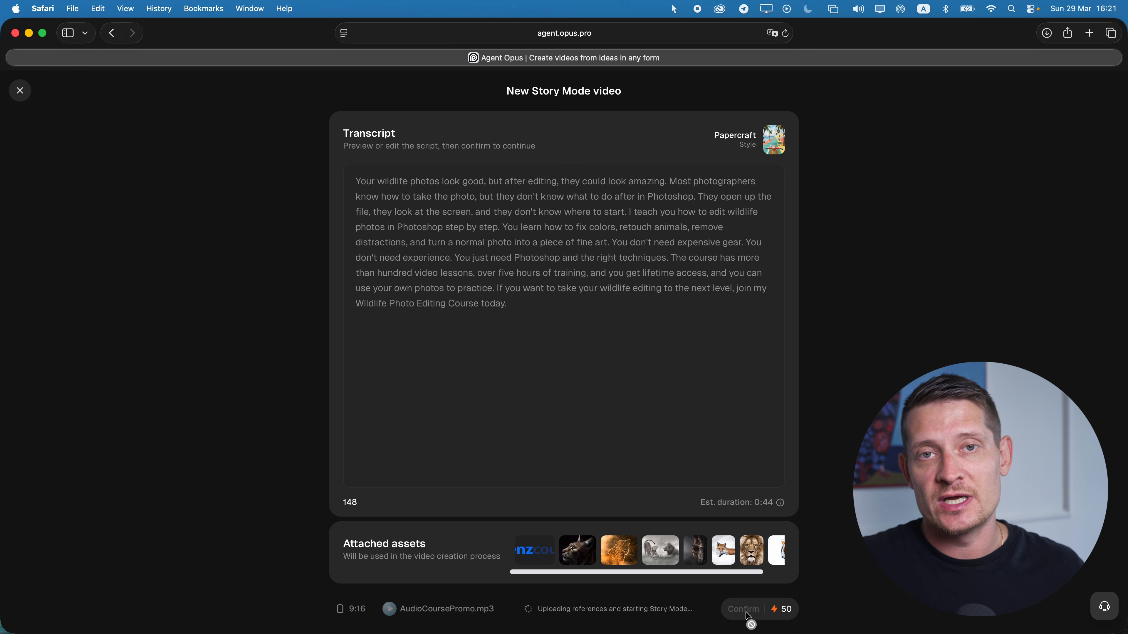